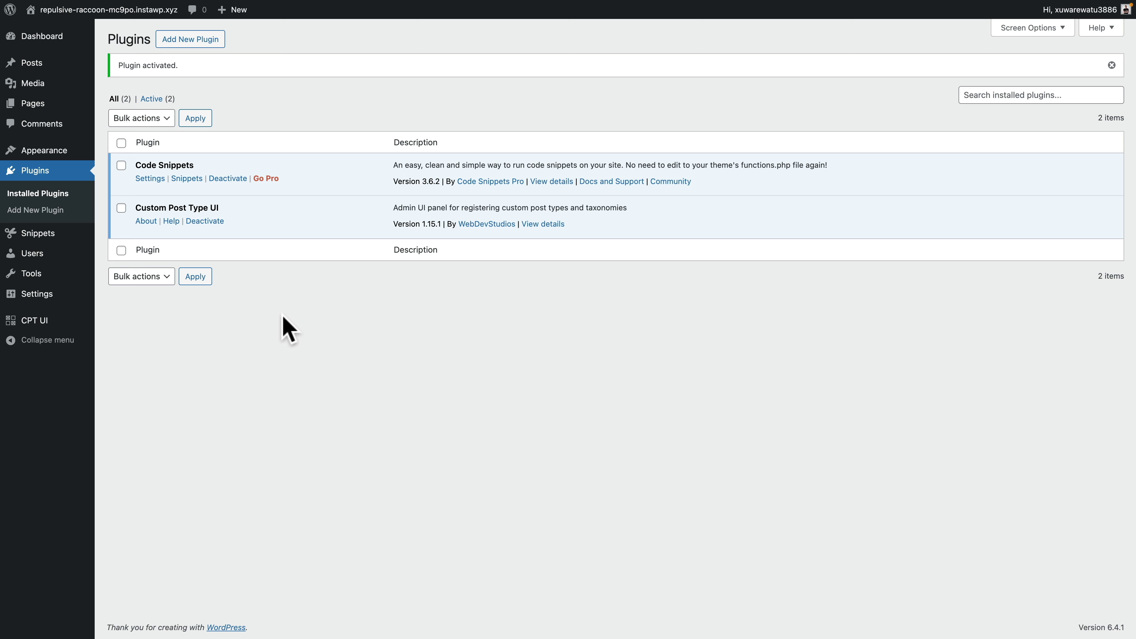
- Open the existing New Taxonomies taxonomy on CPT UI's Edit Taxonomies tab for editing
mouse_move(45, 330)
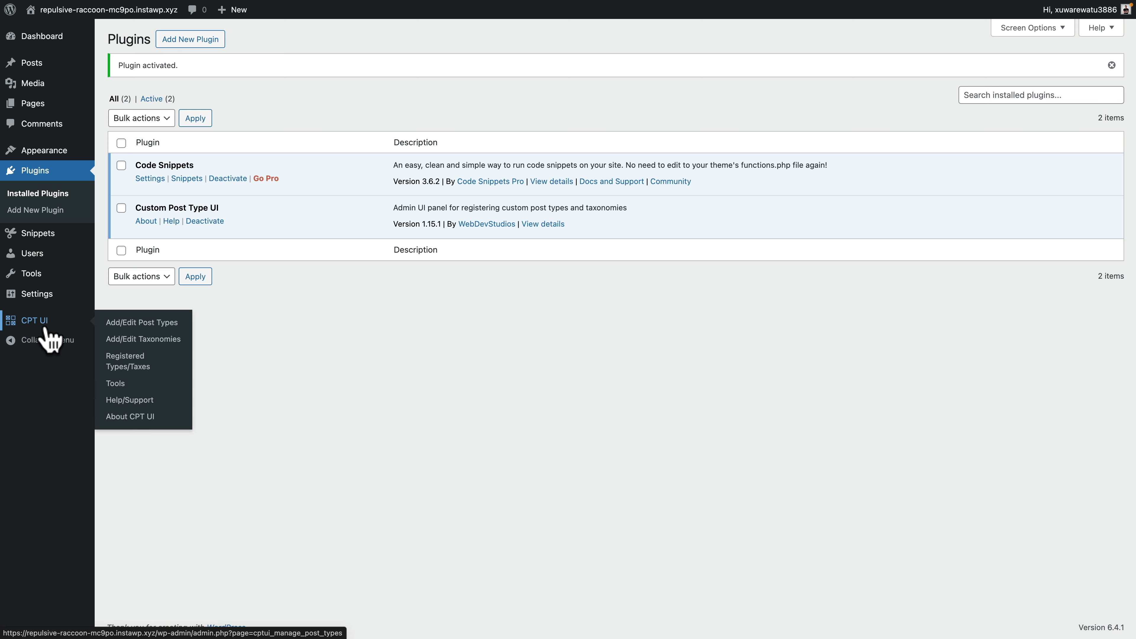
click(132, 341)
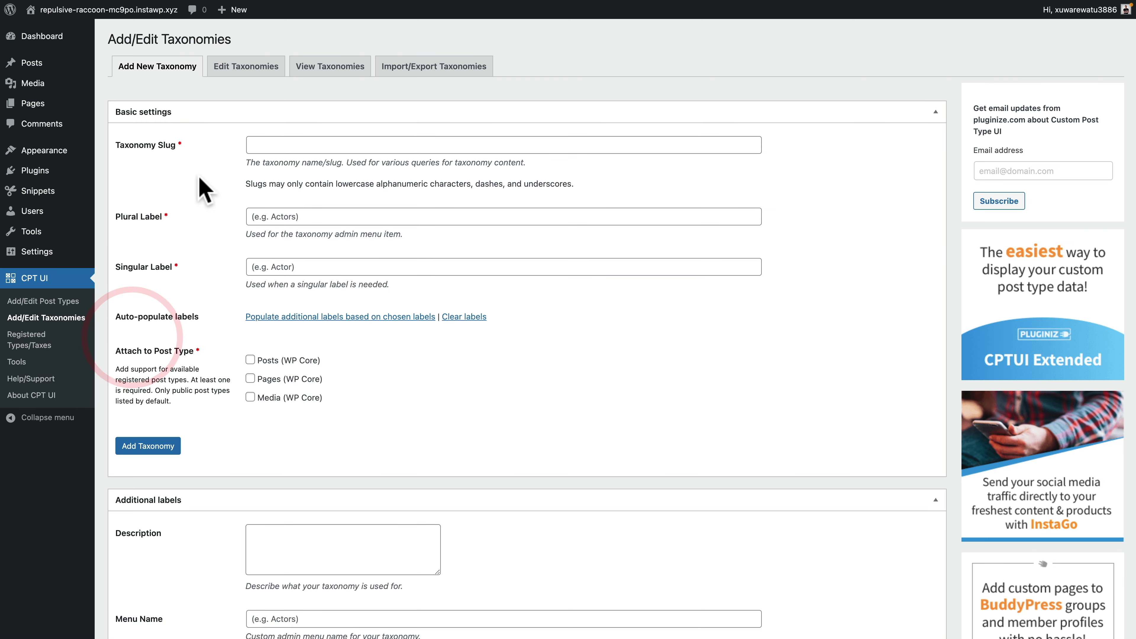
click(238, 67)
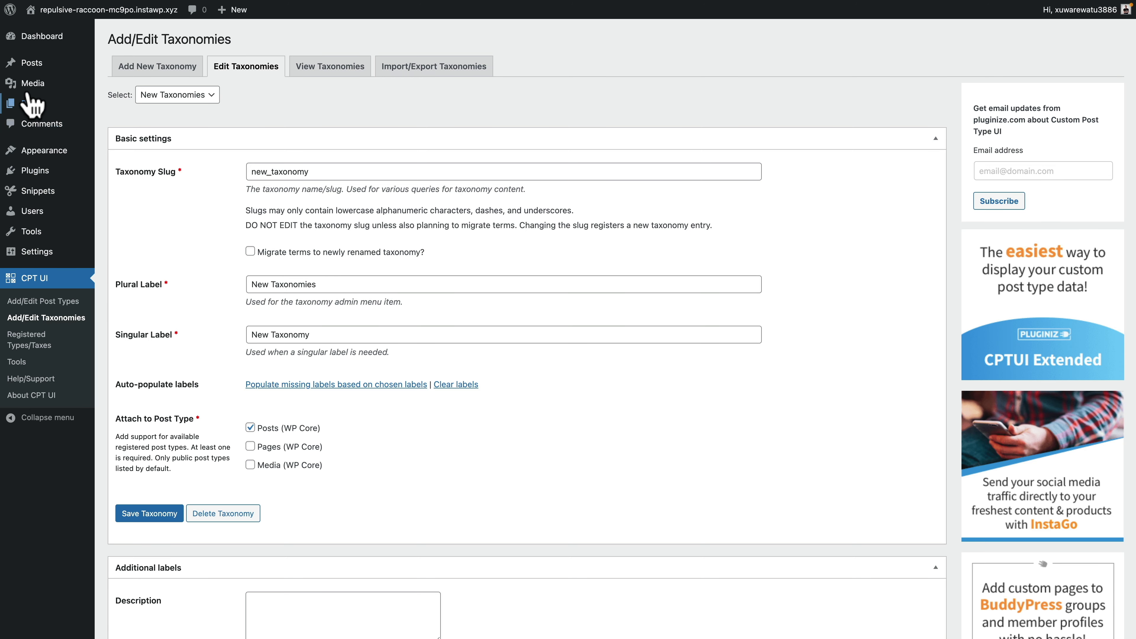
mouse_move(33, 65)
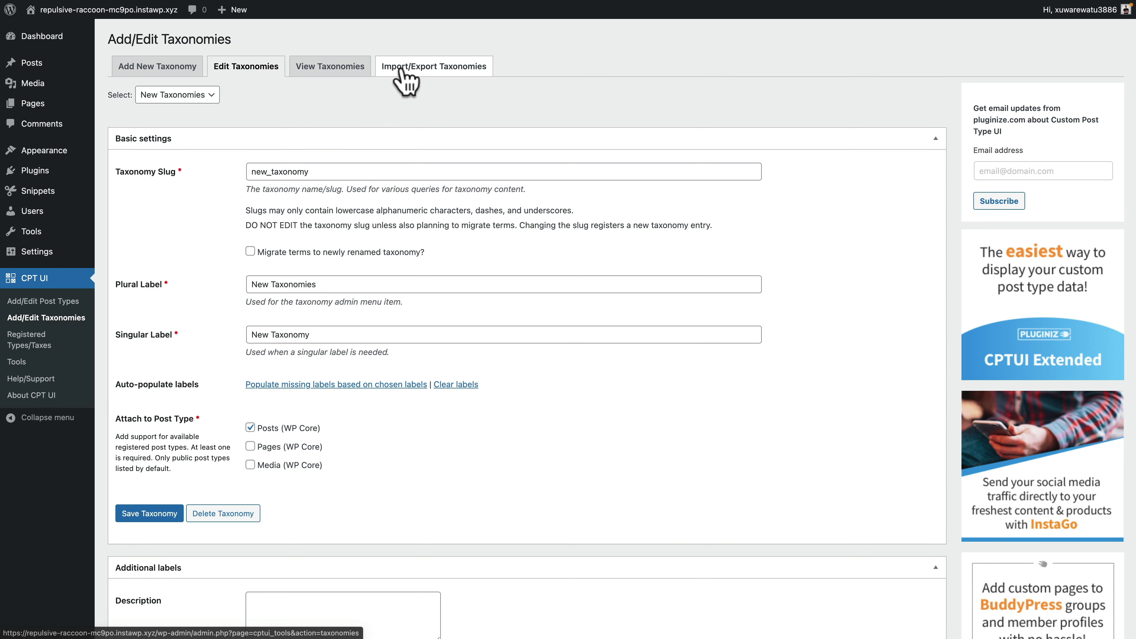
- Show CPT UI's Get Code output and select the New Taxonomies PHP registration code
click(402, 67)
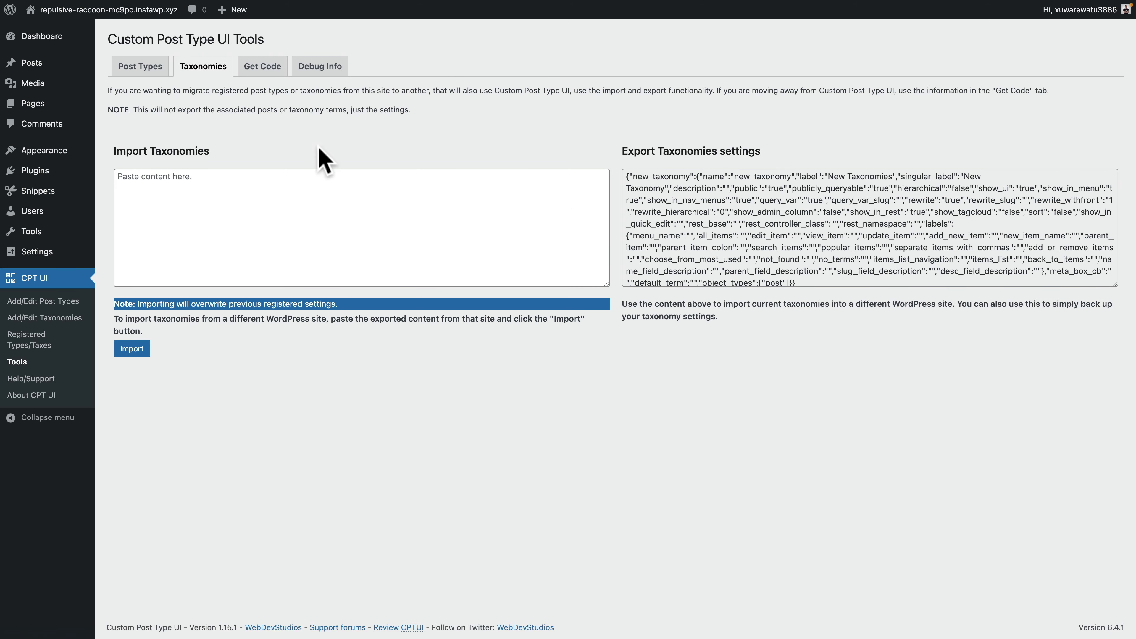
click(264, 68)
scroll(400, 385, down, 5)
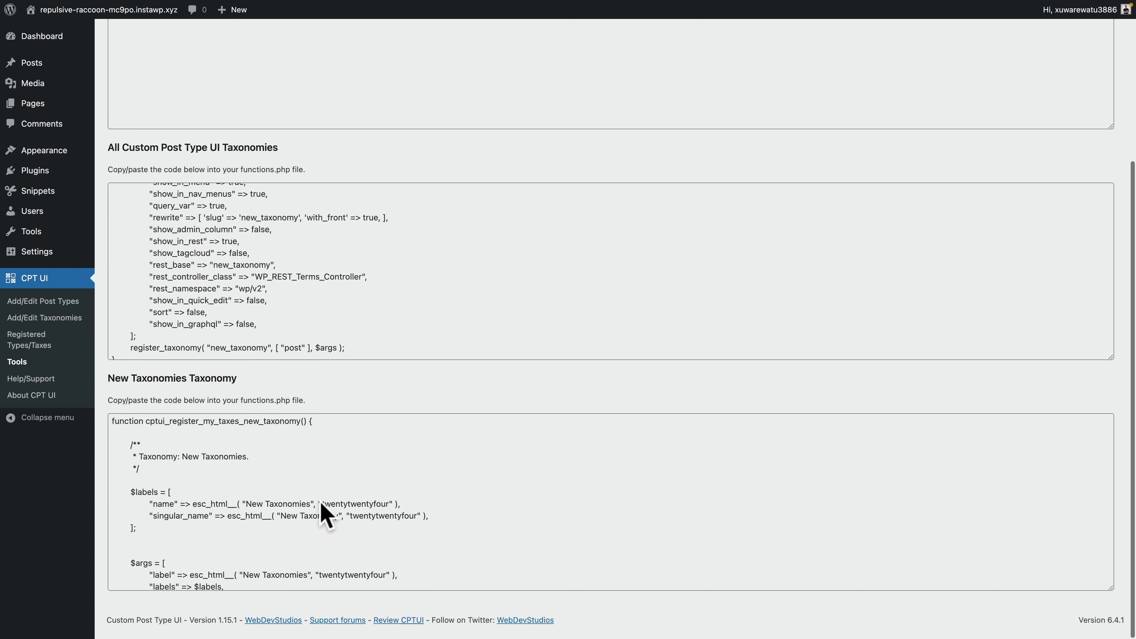
scroll(322, 510, down, 5)
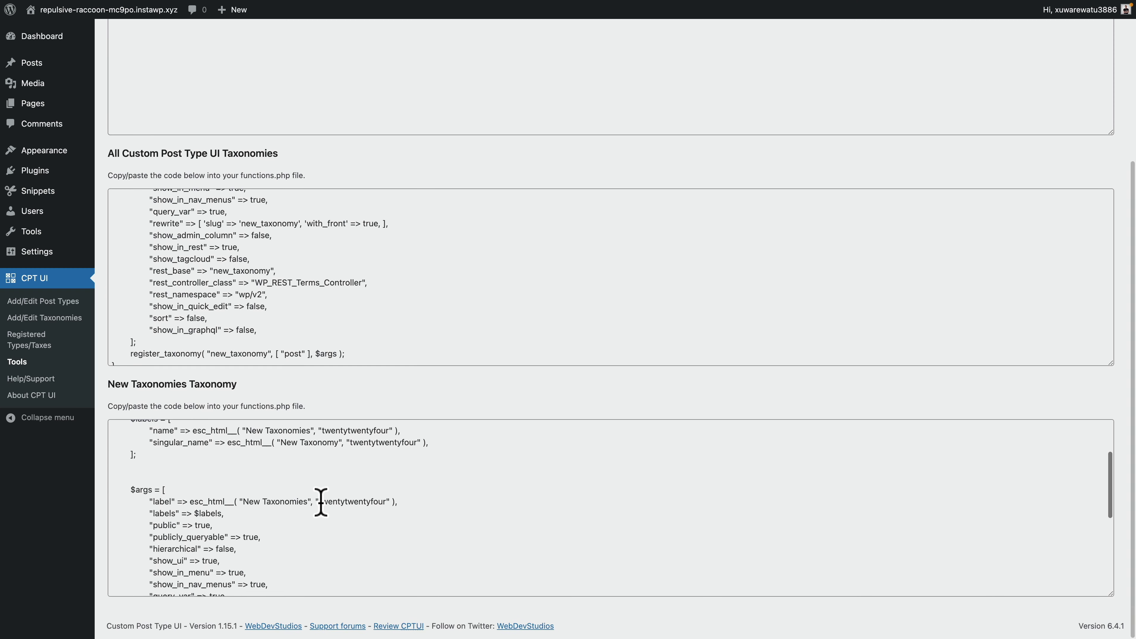
click(278, 490)
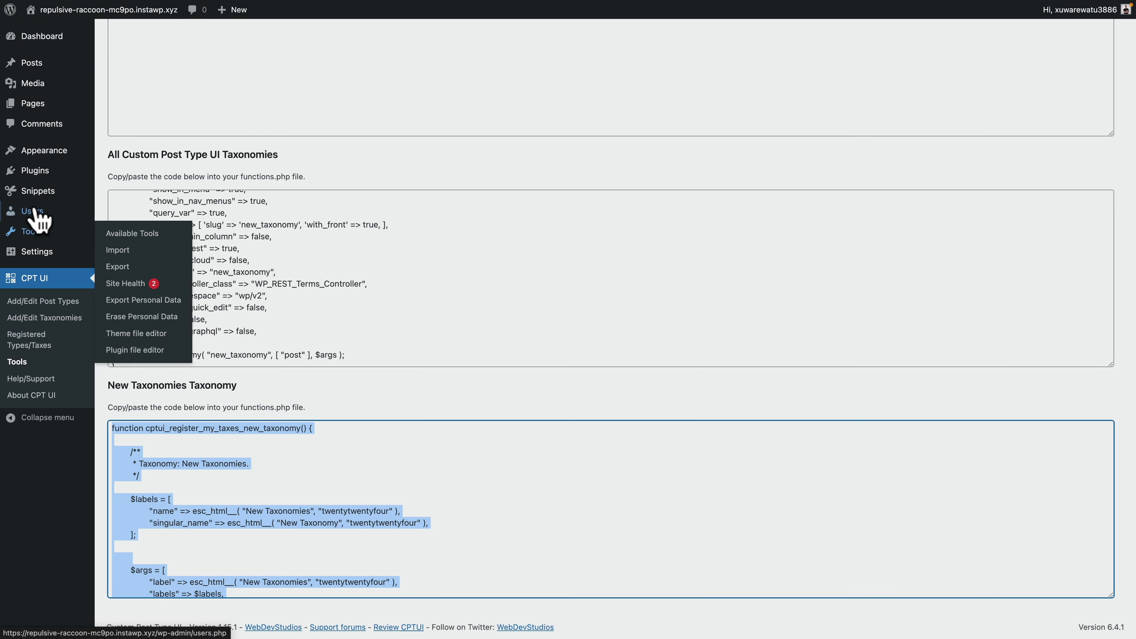
- Deactivate the Custom Post Type UI plugin from Installed Plugins
click(36, 197)
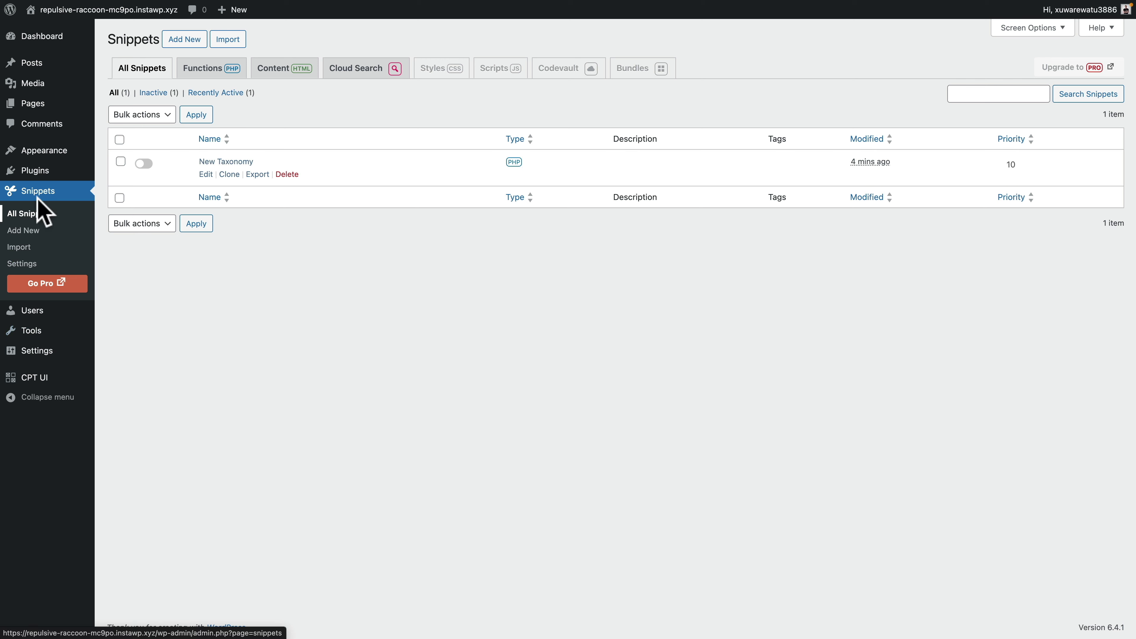
mouse_move(37, 175)
click(120, 173)
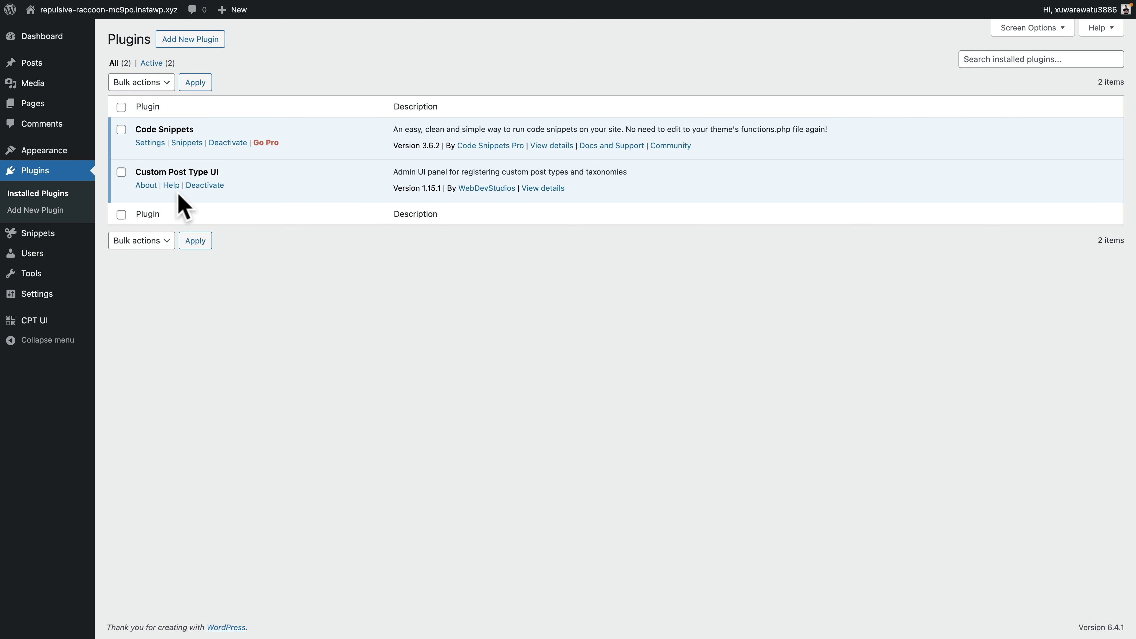
click(205, 185)
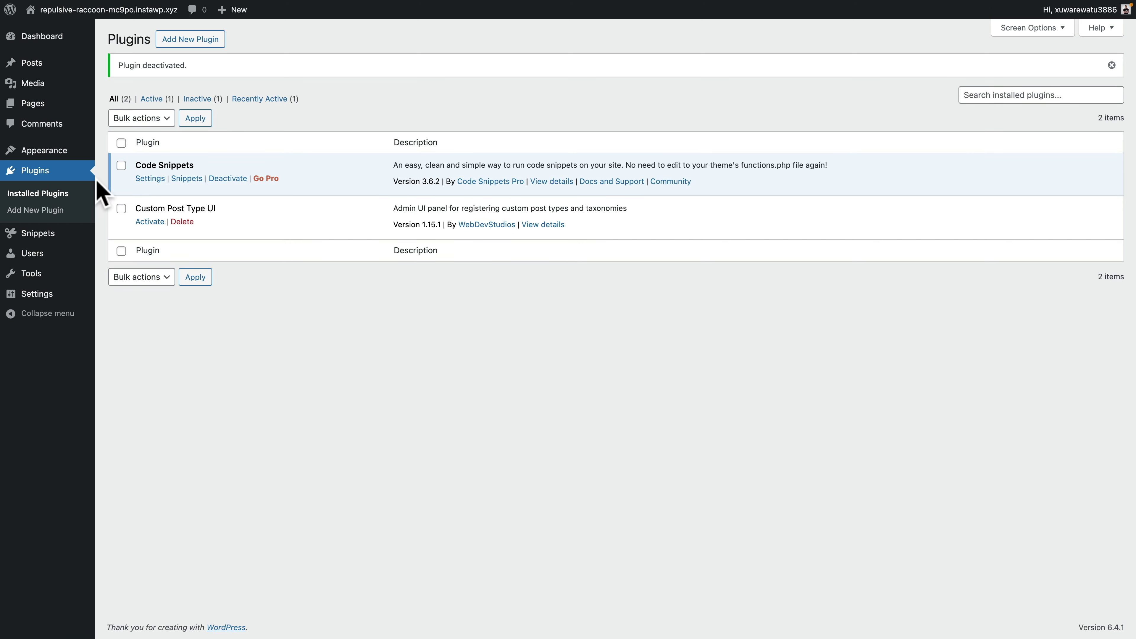
- Switch the New Taxonomy snippet on in All Snippets
mouse_move(87, 63)
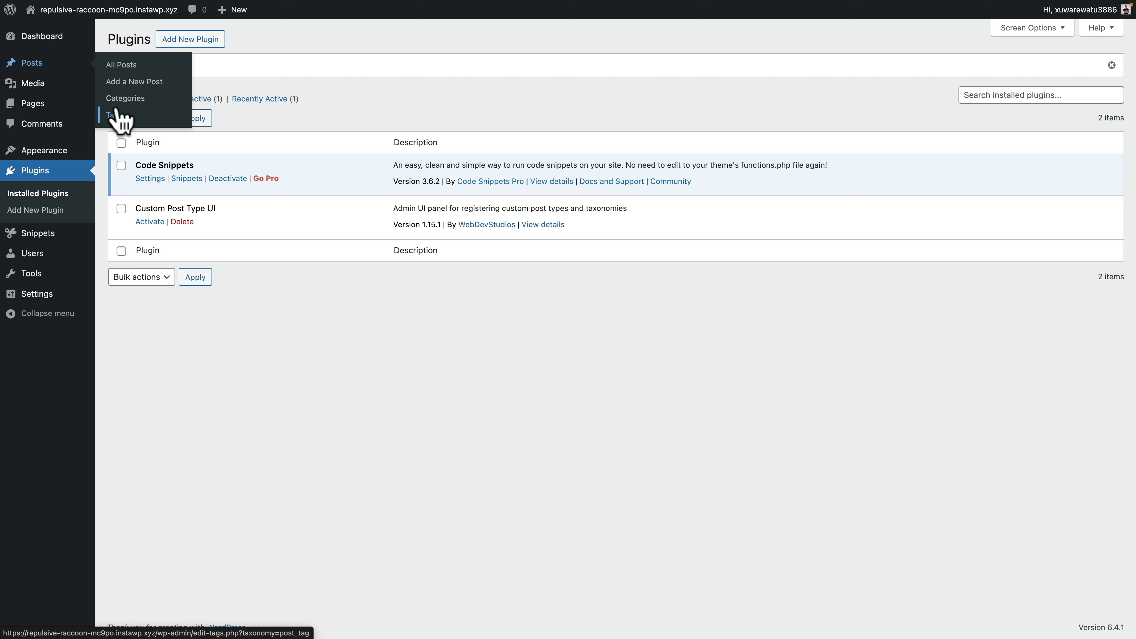
mouse_move(44, 156)
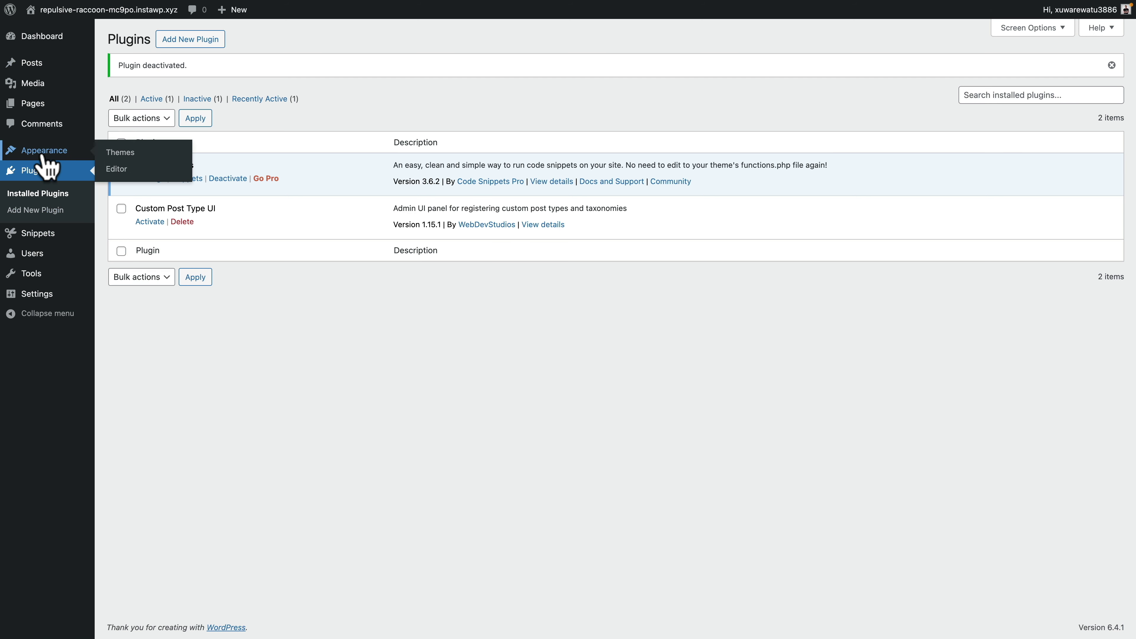
mouse_move(40, 235)
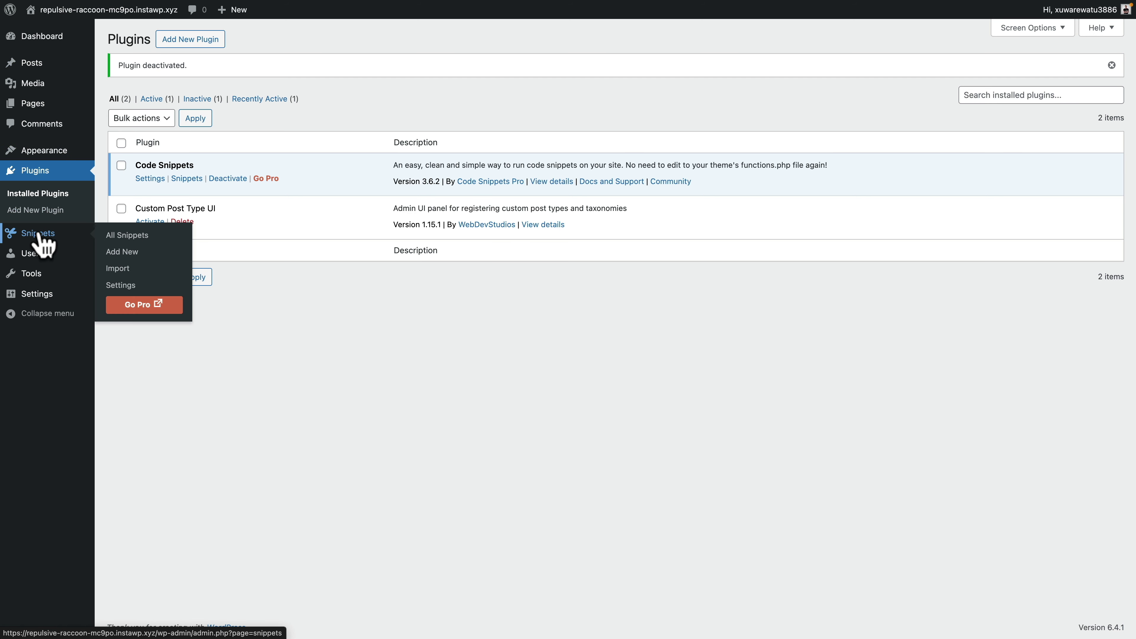
click(122, 235)
click(144, 164)
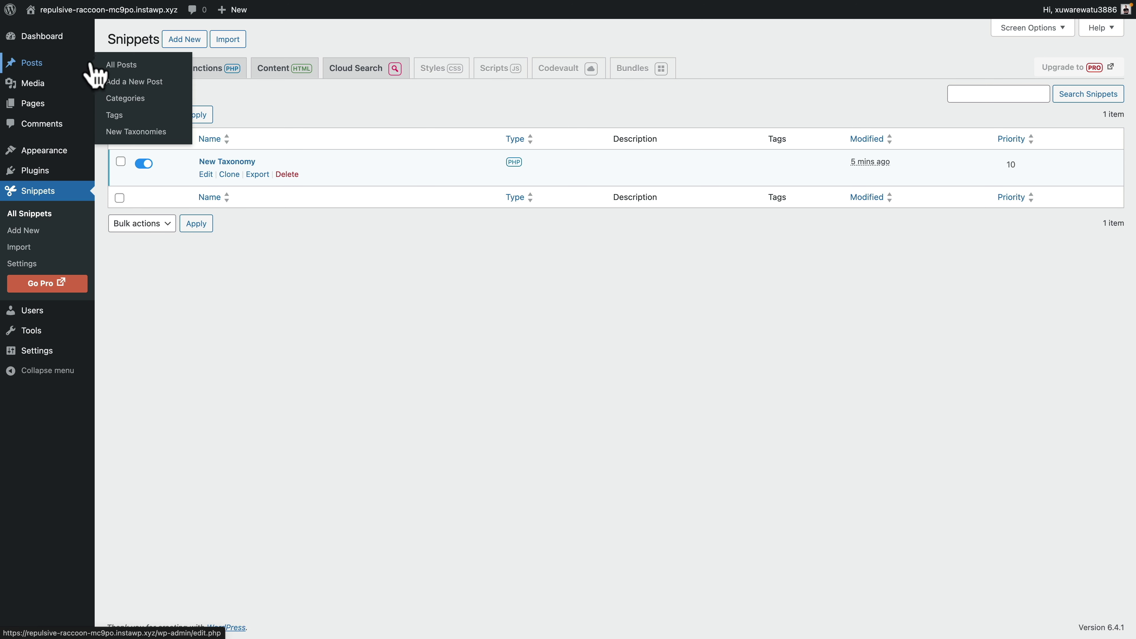
- Check that Posts > New Taxonomies still loads, then open the New Taxonomy snippet for editing
click(125, 131)
click(125, 132)
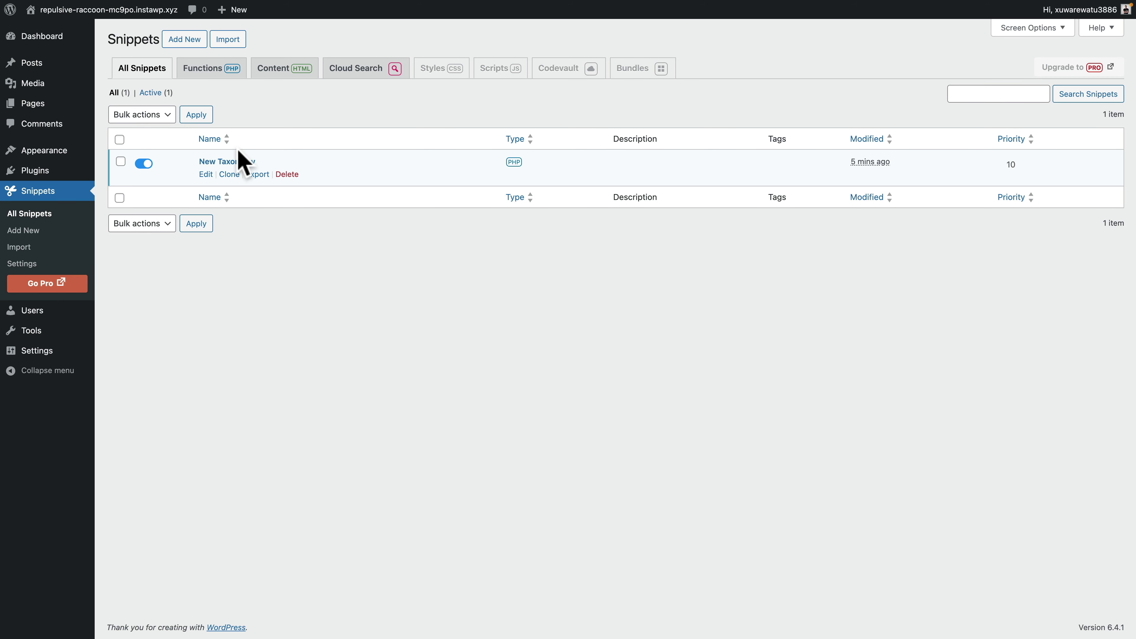
click(236, 160)
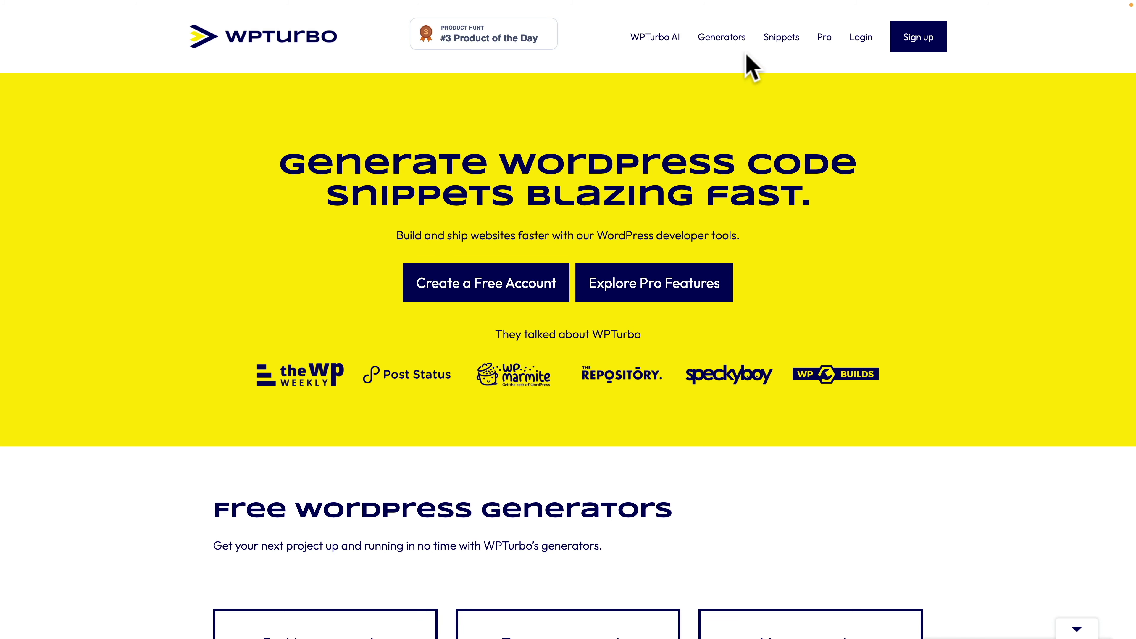
- Find and open WPTurbo's Post type generator from the Generators list
click(715, 38)
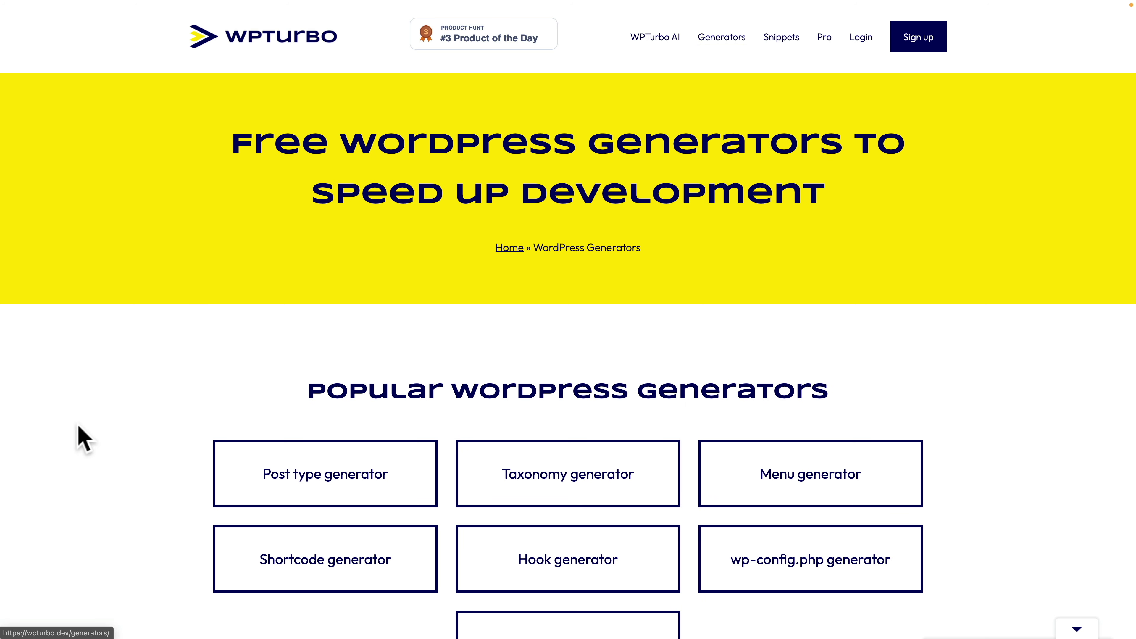
scroll(81, 429, down, 5)
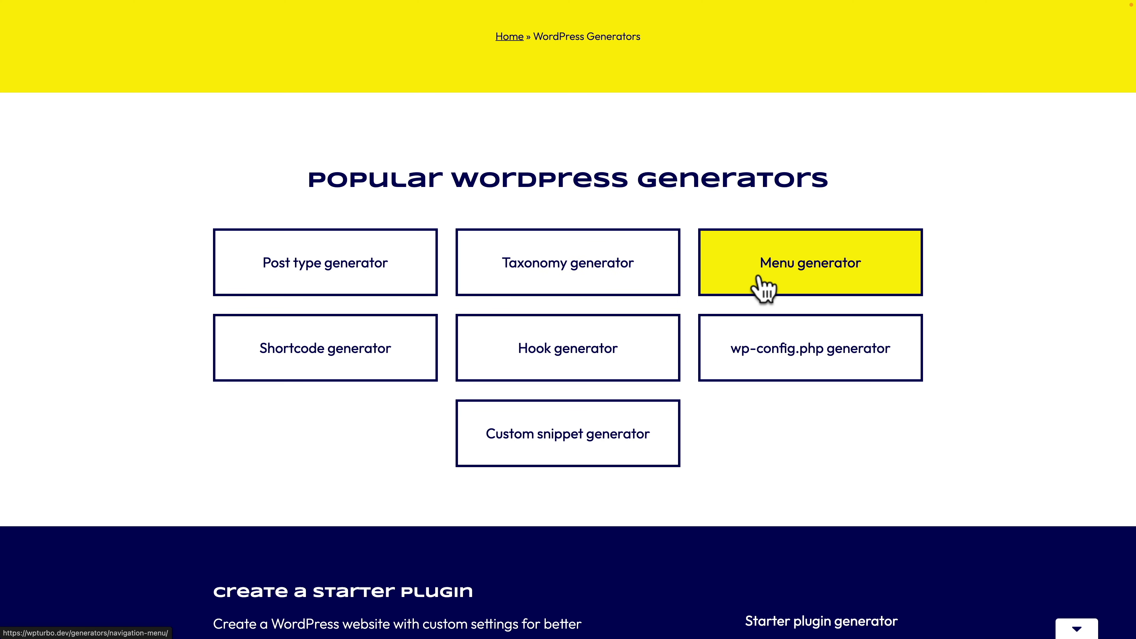
scroll(233, 488, down, 8)
scroll(237, 491, down, 9)
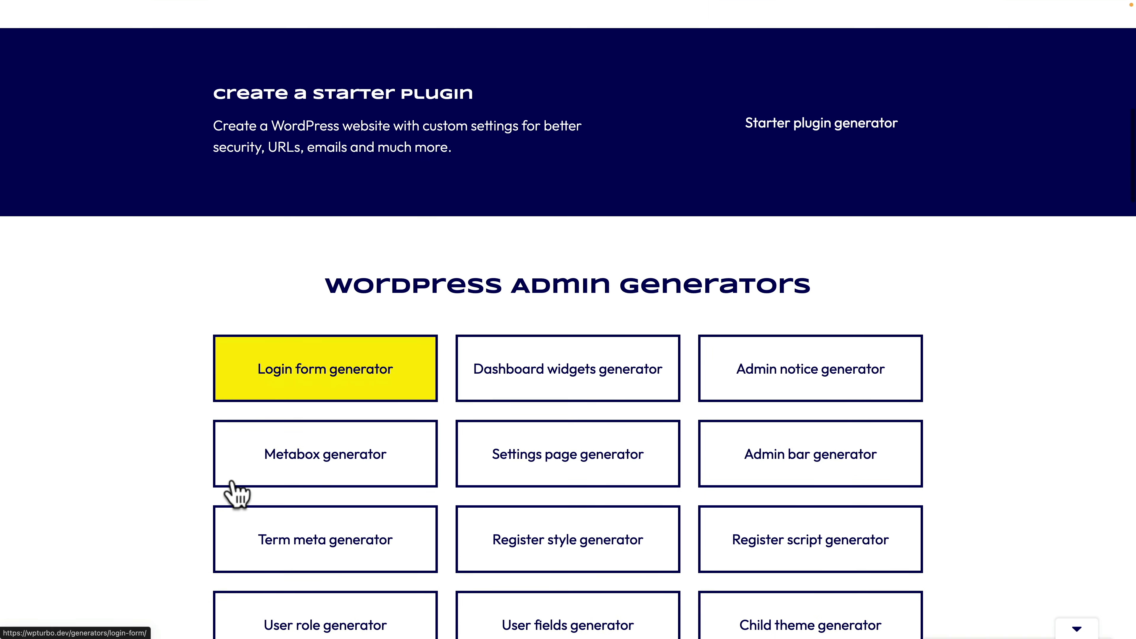
scroll(159, 484, down, 15)
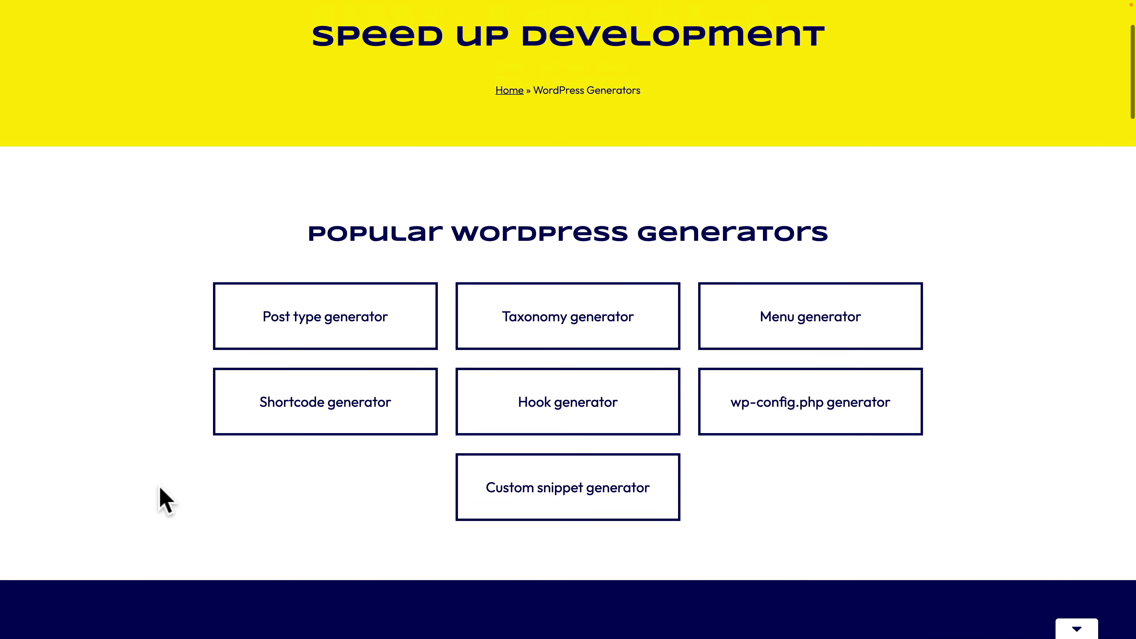
scroll(159, 485, up, 1)
scroll(160, 488, down, 1)
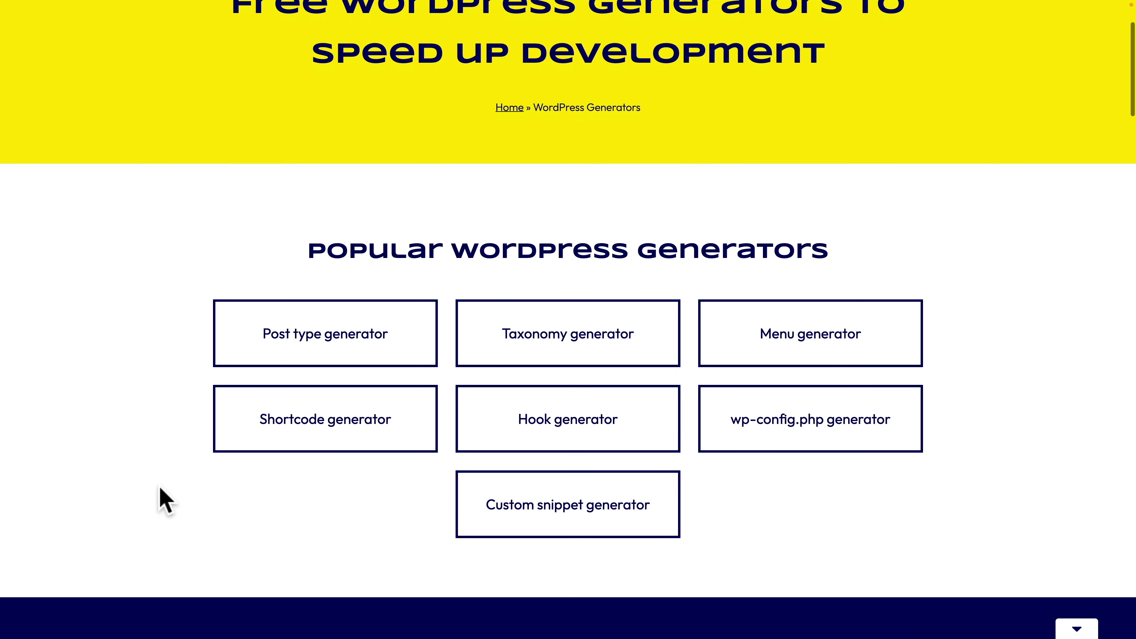
click(328, 351)
- Review the generator's Post Type key settings and default labels like Items and Add New Item
scroll(174, 452, down, 3)
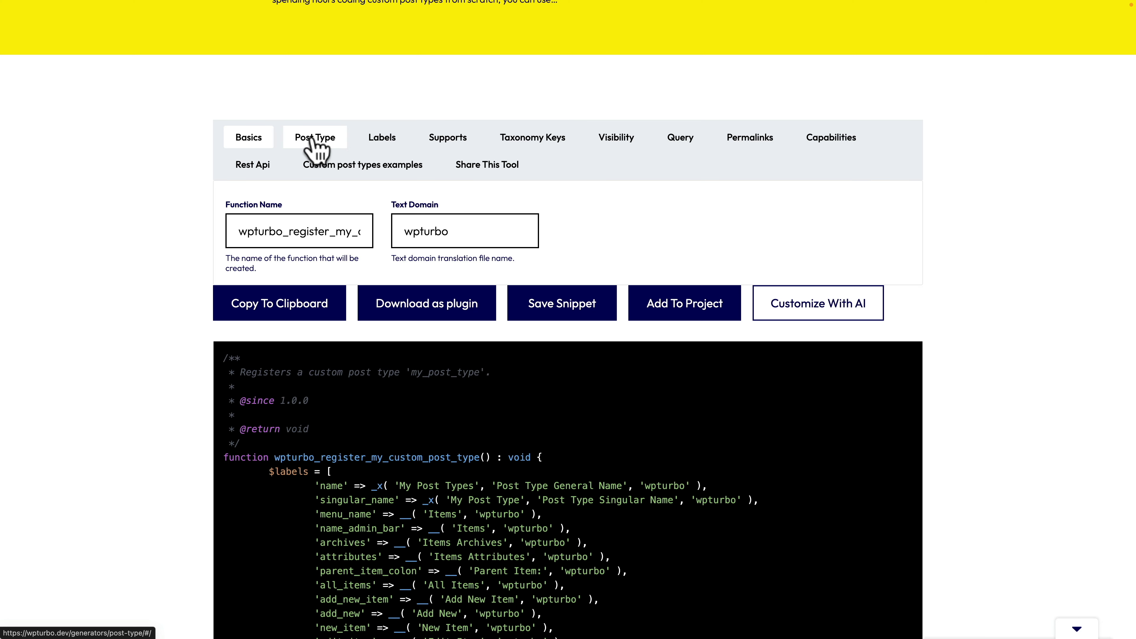
click(313, 140)
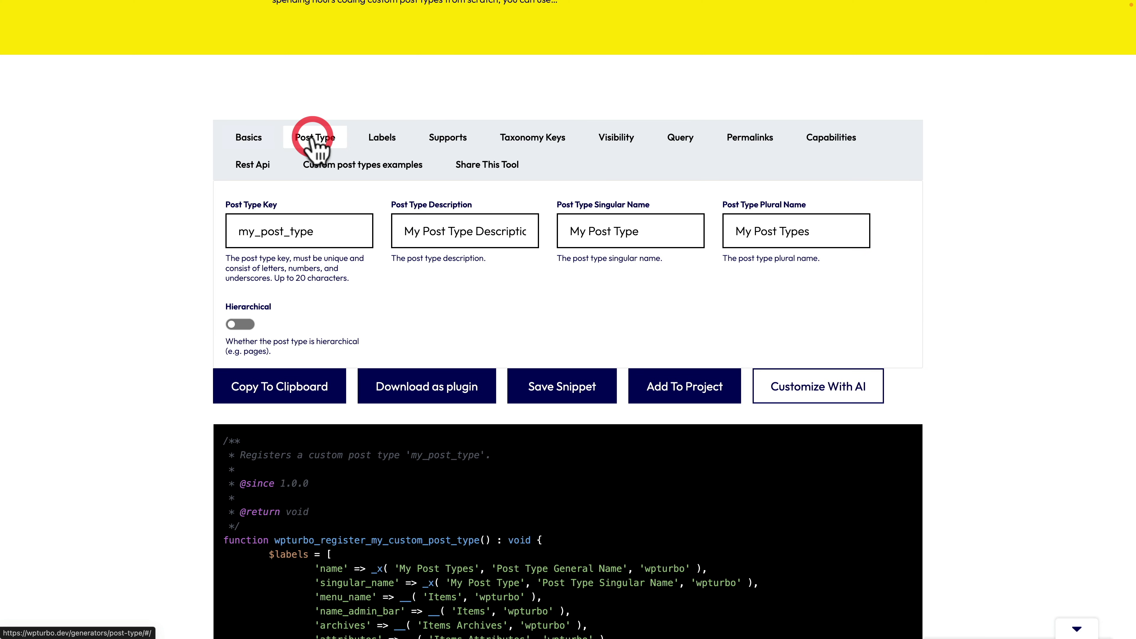
click(375, 139)
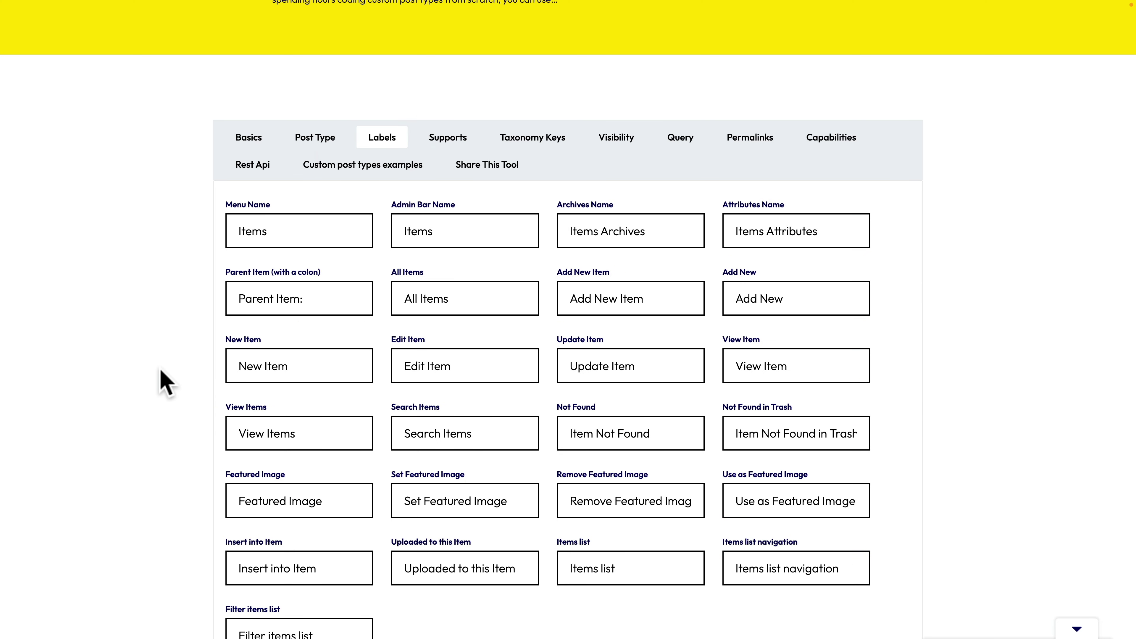
scroll(161, 380, down, 12)
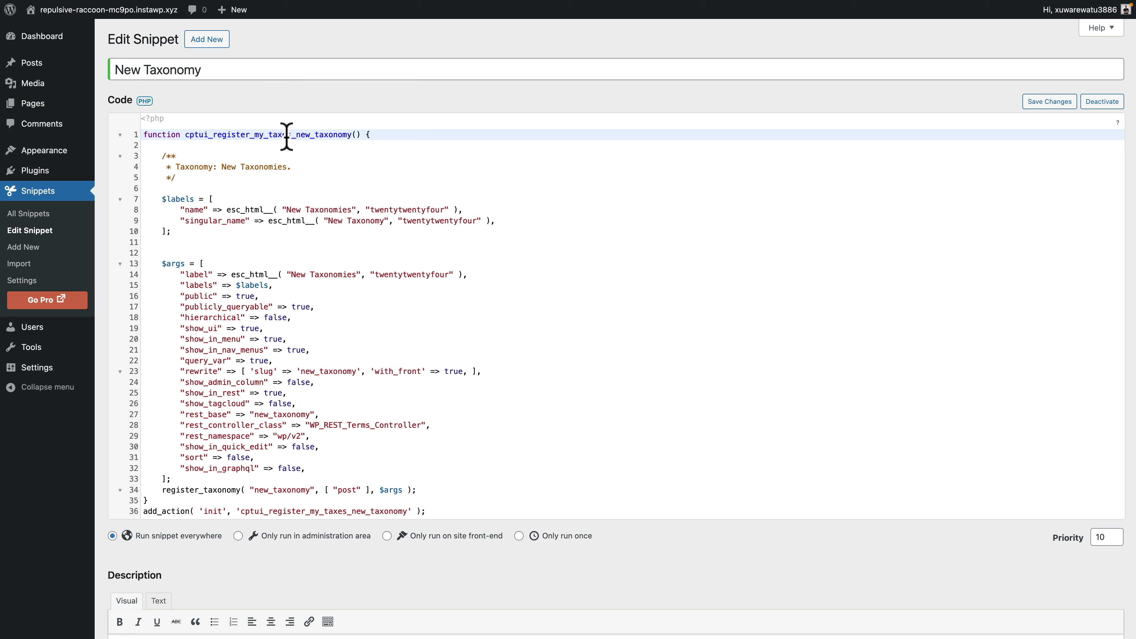
- Add a new snippet titled 'New Post Type' containing the pasted WPTurbo post type code
click(34, 214)
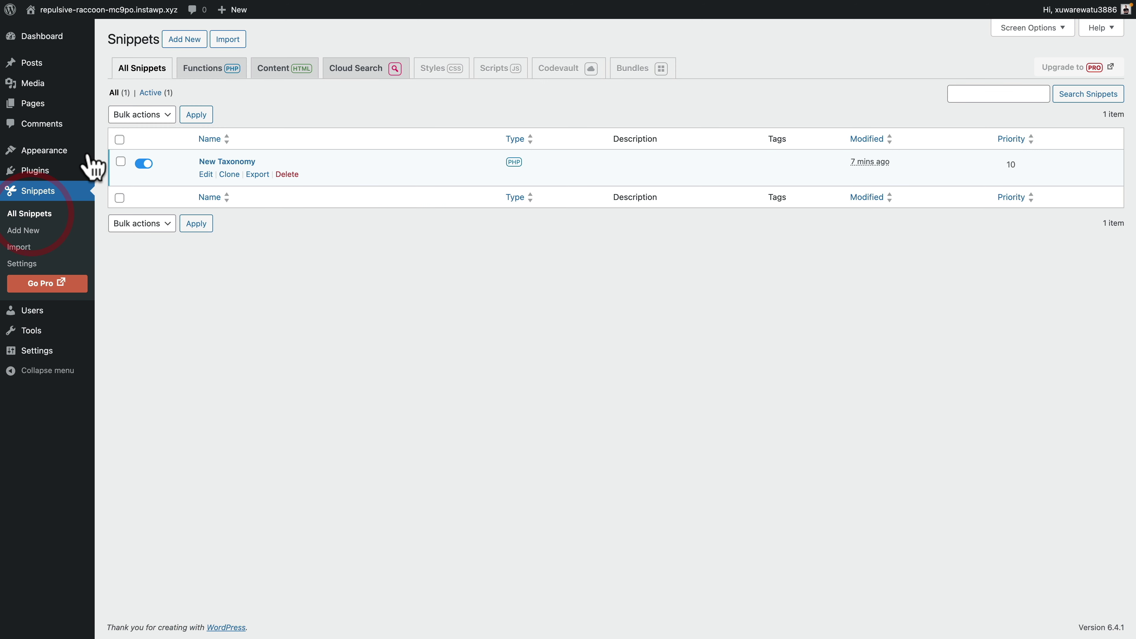
click(181, 41)
click(172, 67)
text(New Post Type)
click(167, 157)
key(ctrl+v)
scroll(245, 207, up, 15)
scroll(245, 207, down, 2)
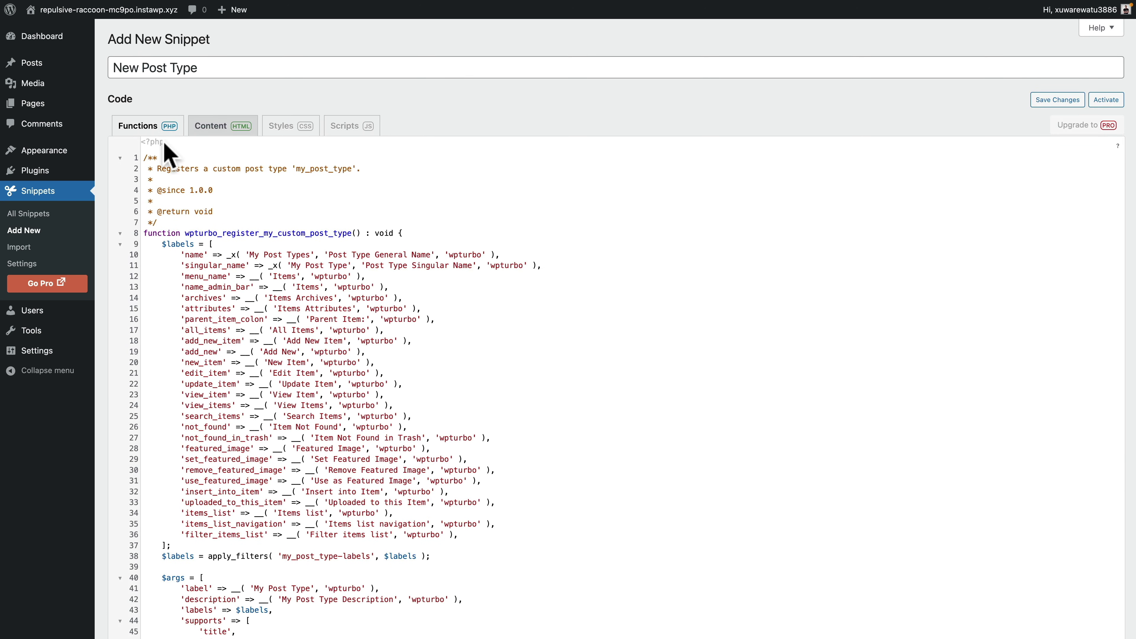
scroll(170, 158, down, 15)
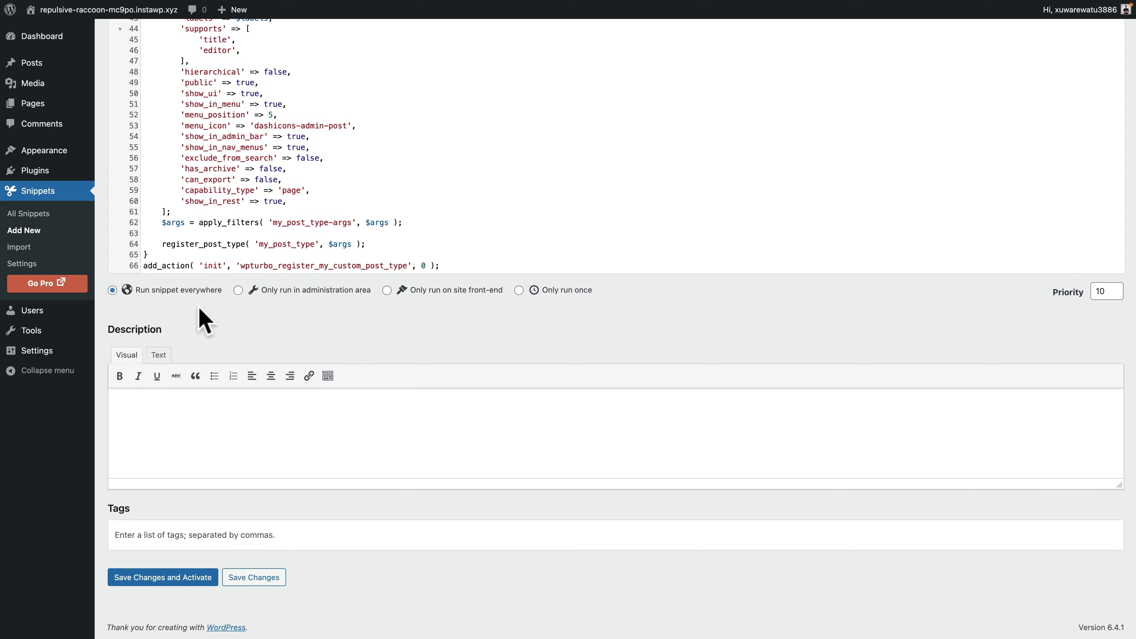